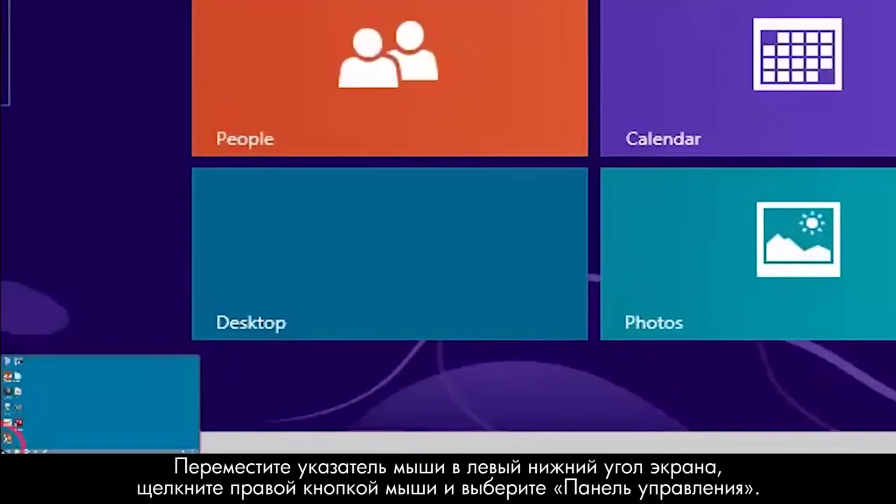
Step: Open File History from Control Panel, showing it off with the USB flash drive as destination
right_click(11, 448)
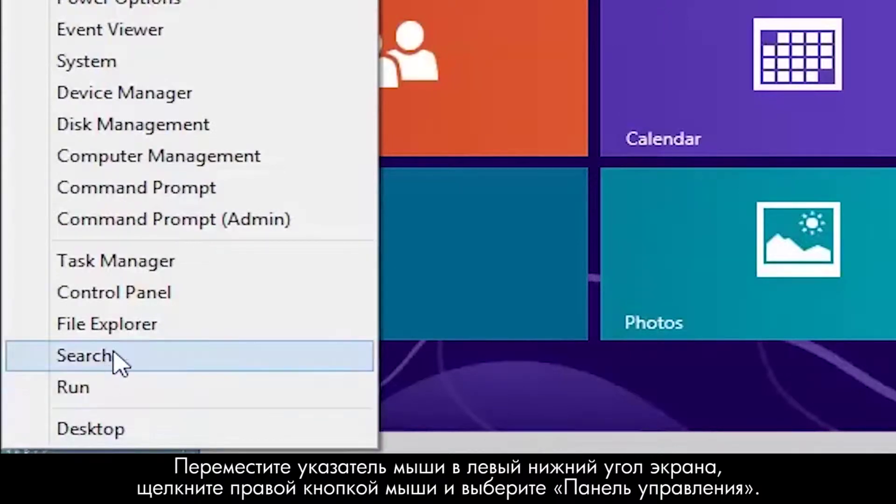
click(155, 304)
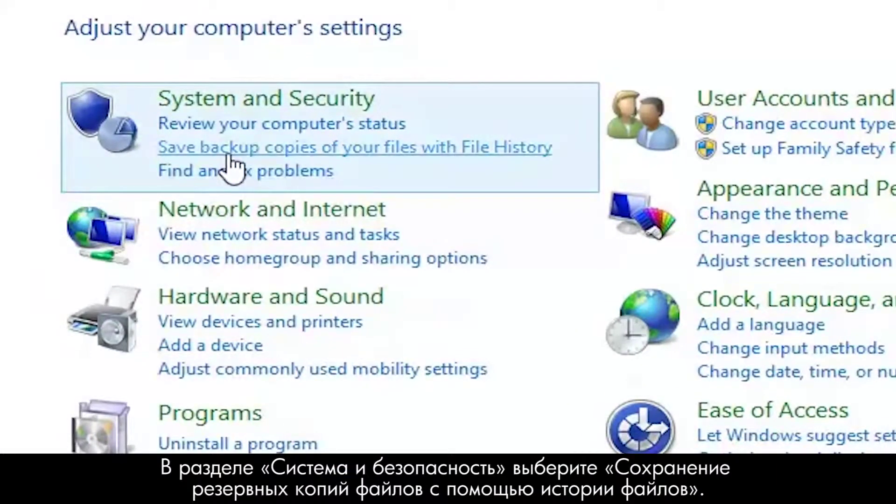
click(231, 149)
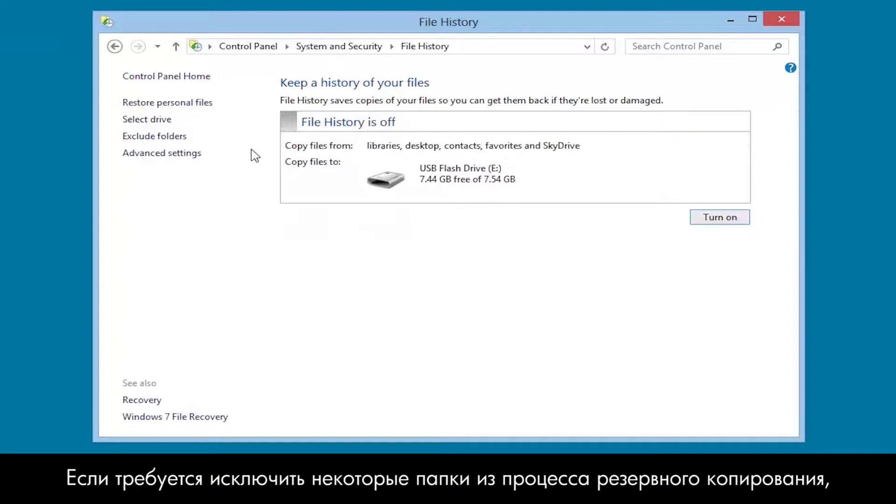
Step: Add the Videos library to File History's excluded folders and save the change
click(170, 143)
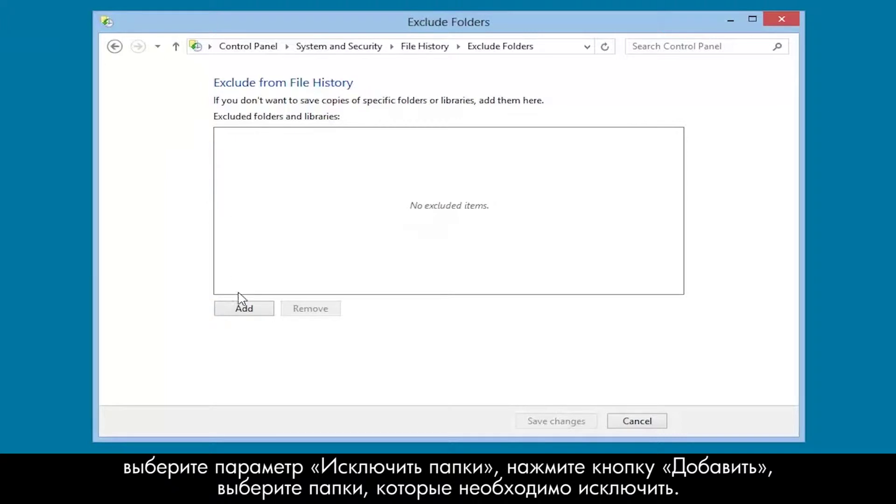
click(244, 314)
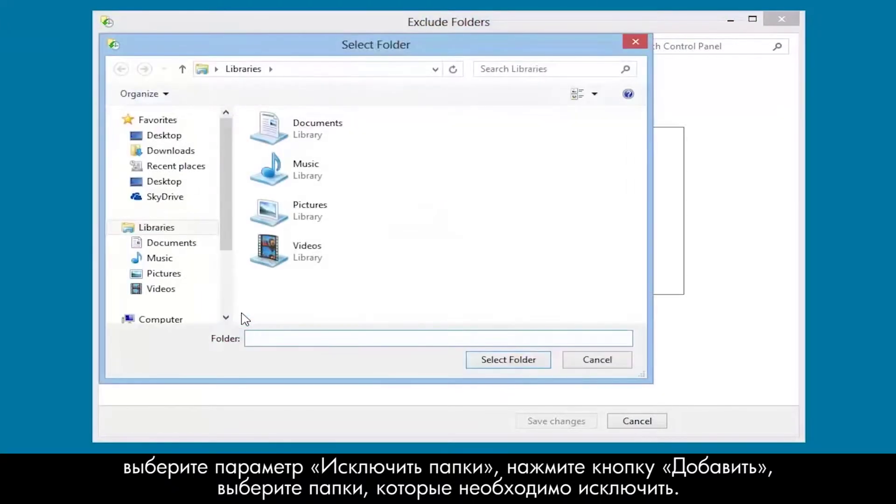
click(274, 261)
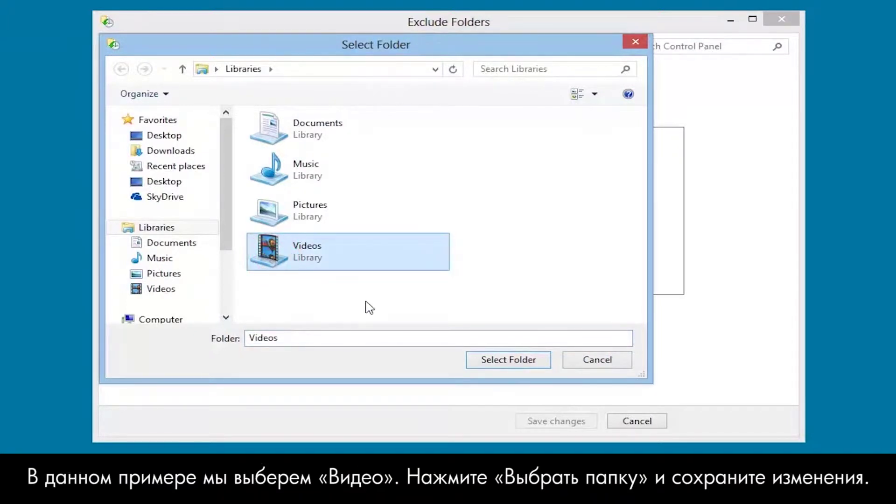
click(501, 372)
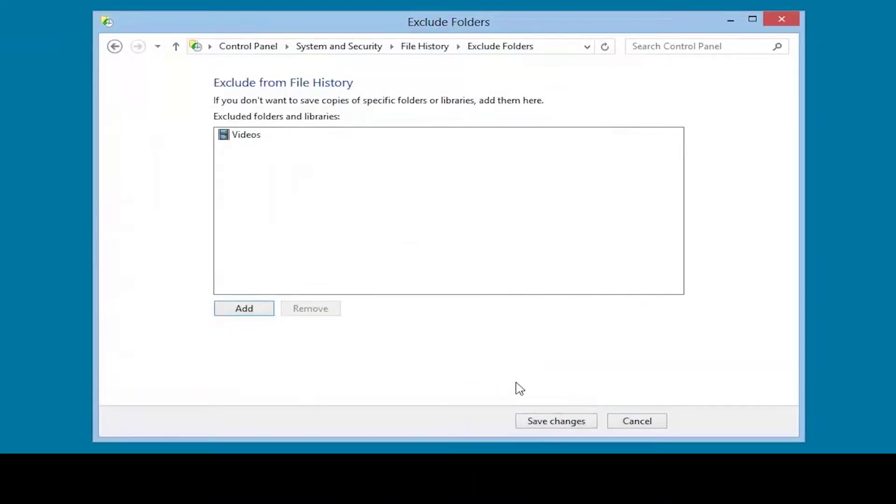
click(555, 424)
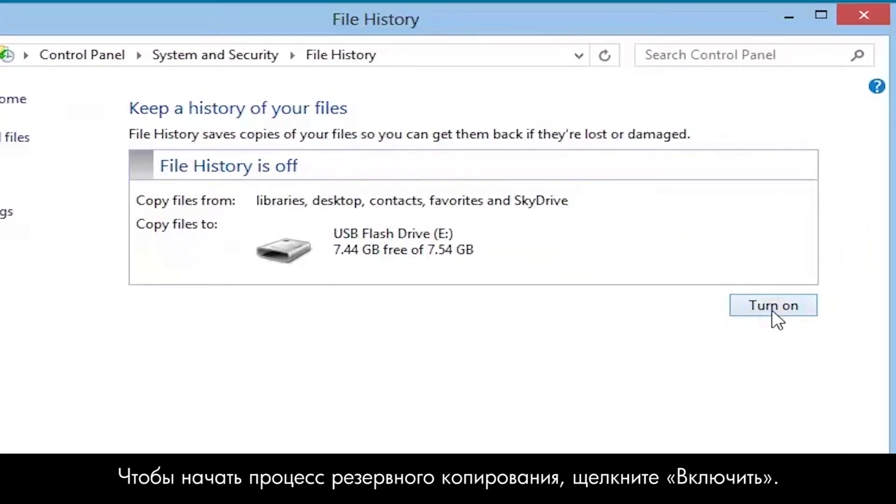
Step: Turn on File History backing up to the USB flash drive, and open Advanced settings
click(772, 309)
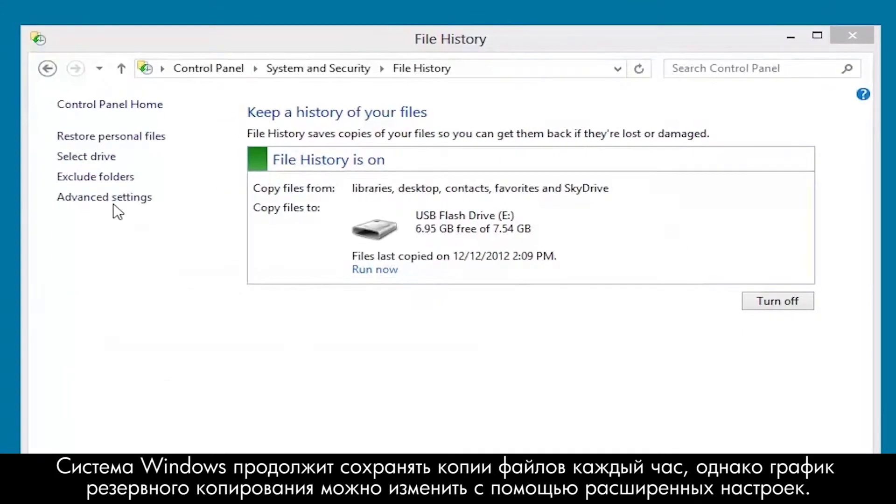
click(114, 200)
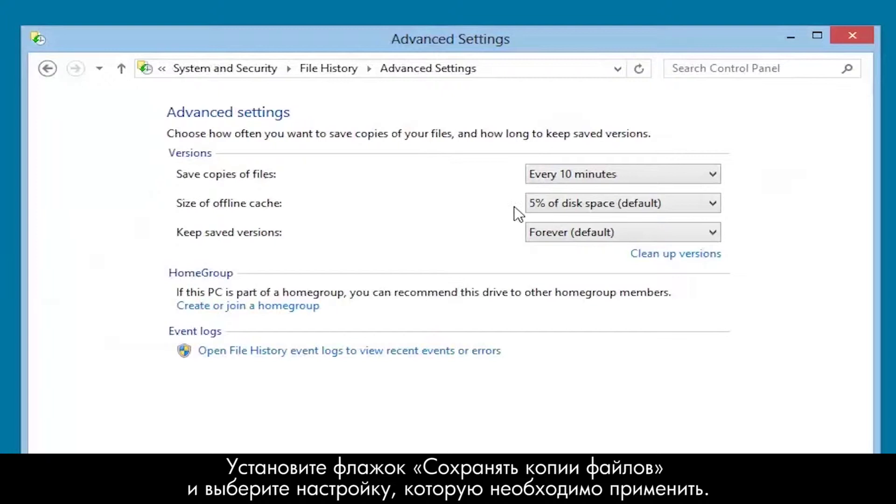
Step: Save copies every 3 hours, use a 10% offline cache, keep versions 6 months, and save
click(657, 180)
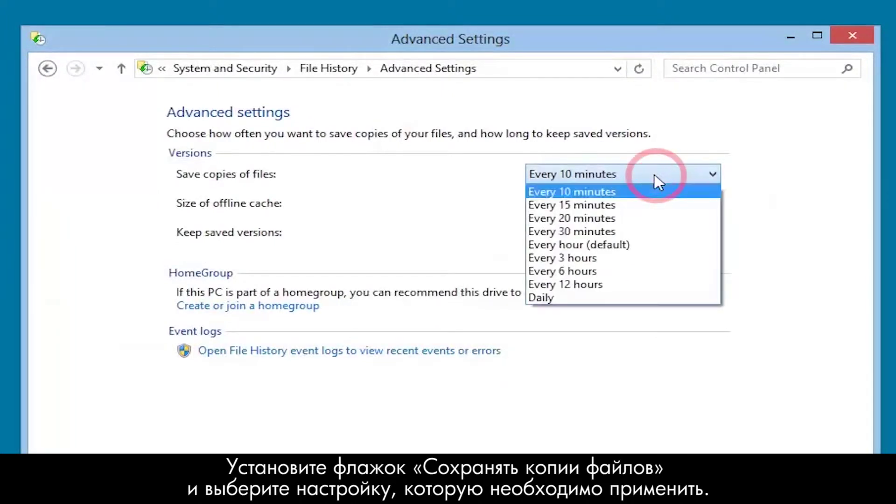
click(649, 257)
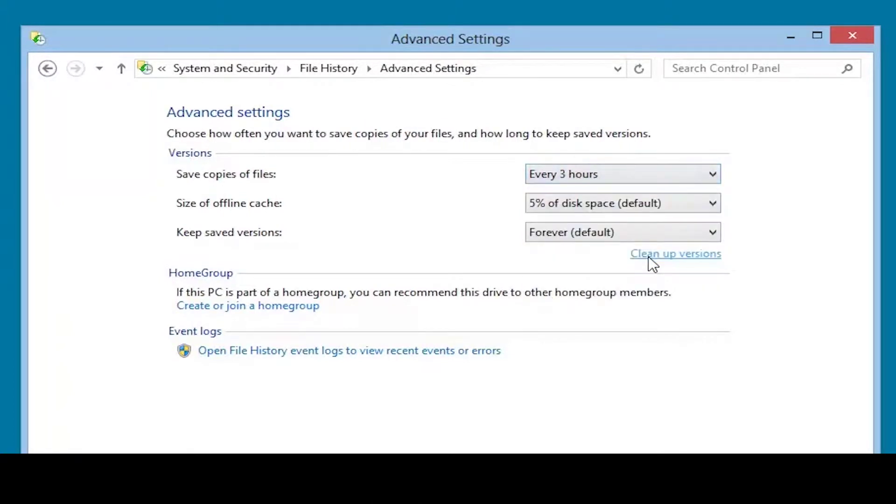
click(682, 207)
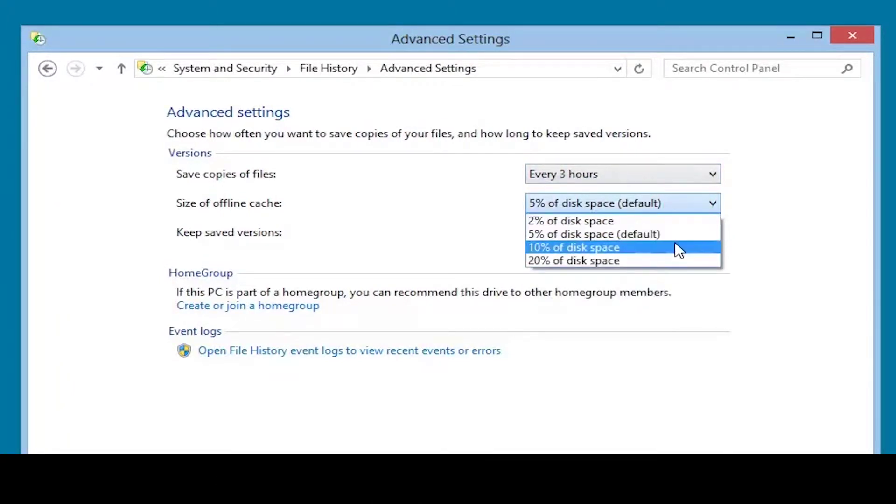
click(676, 244)
click(676, 246)
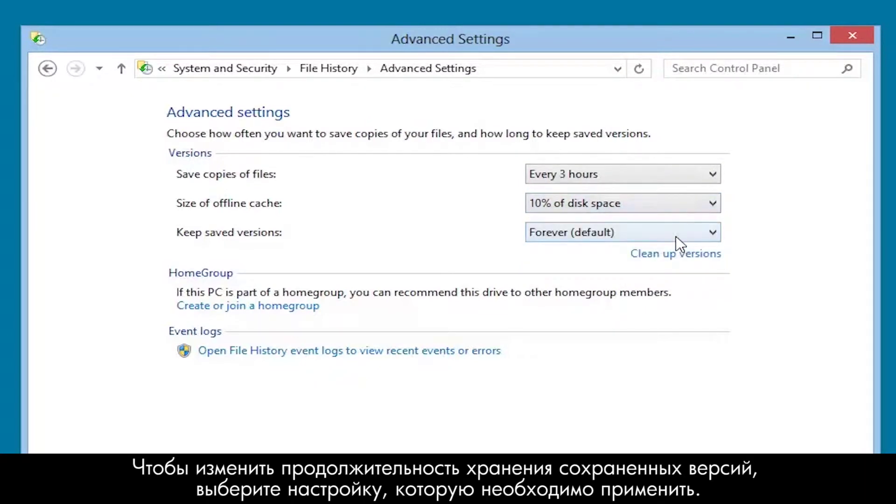
click(676, 236)
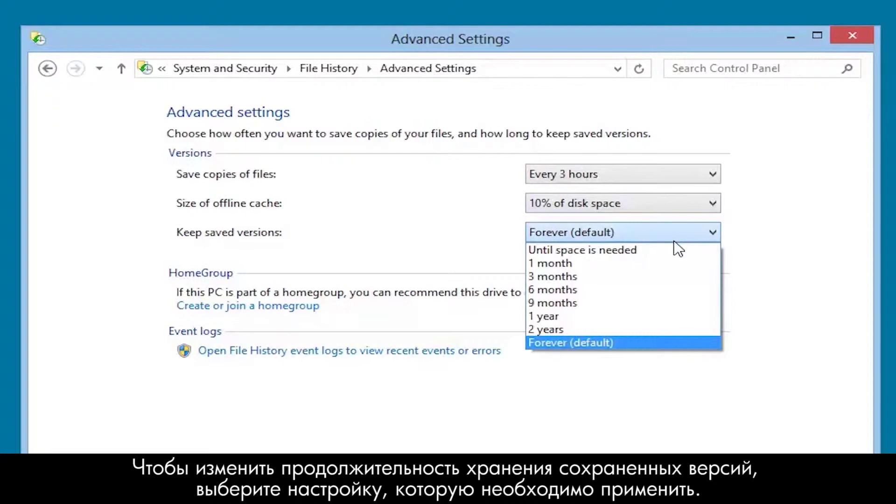
click(672, 287)
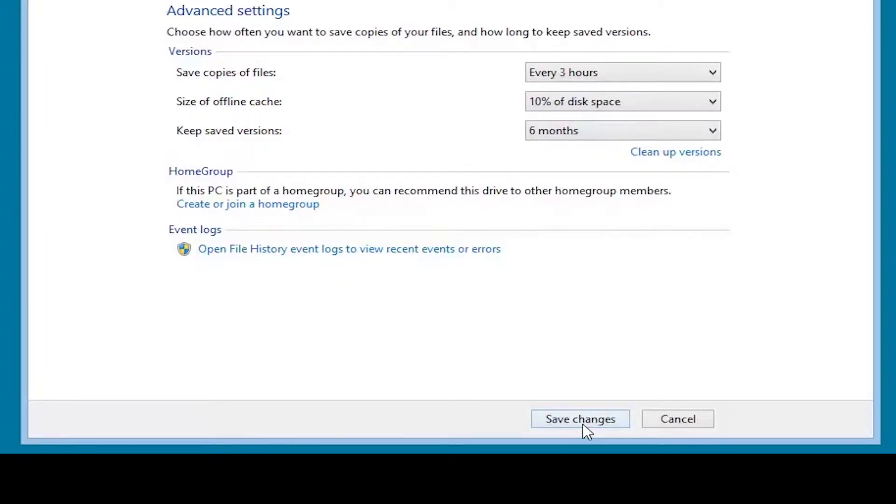
click(583, 418)
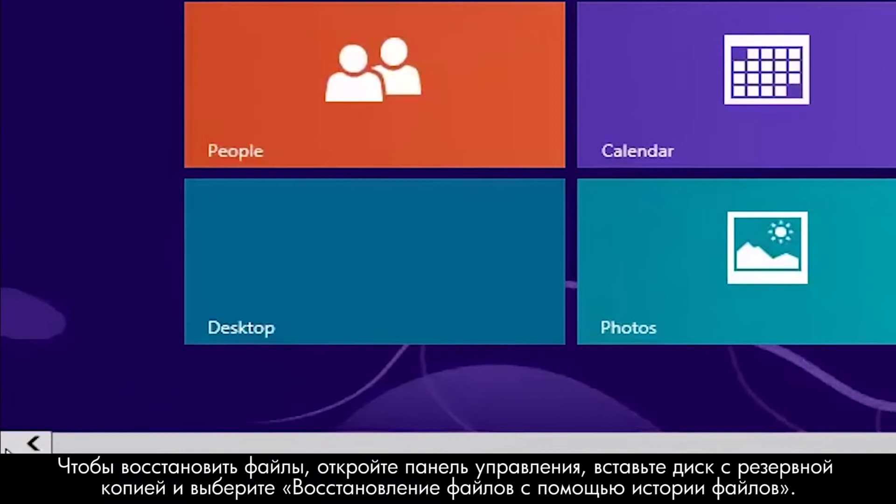
Step: Restore the Documents library to its original location via Control Panel's File History
right_click(11, 449)
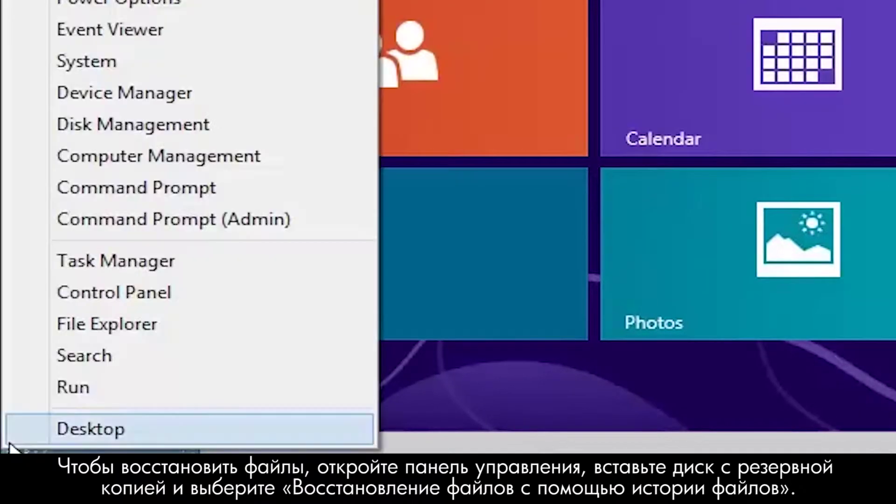
click(154, 304)
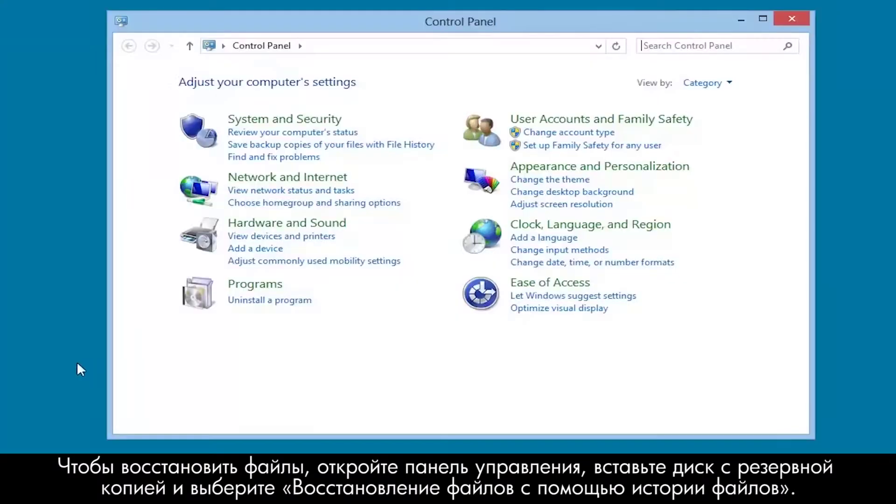
click(265, 125)
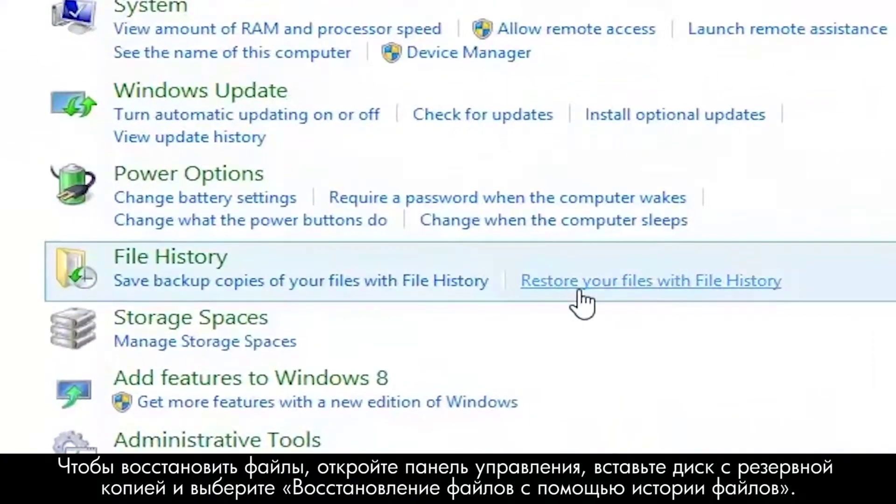
click(581, 289)
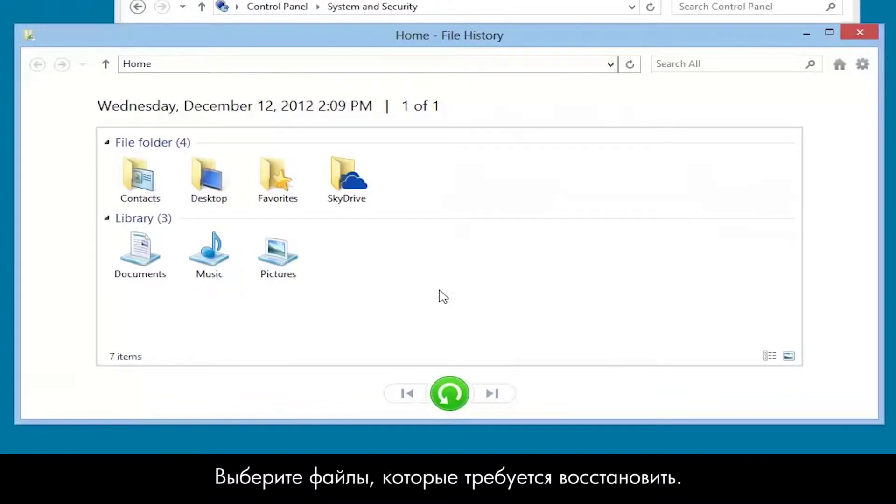
click(140, 282)
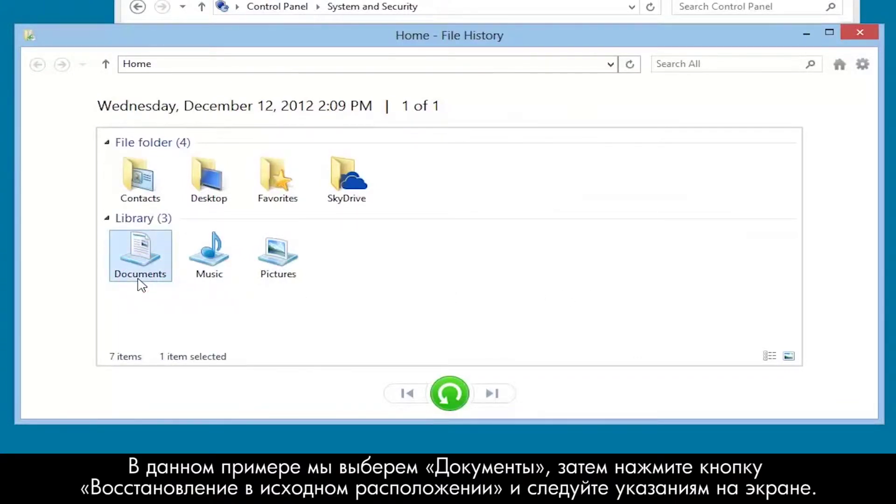
click(453, 401)
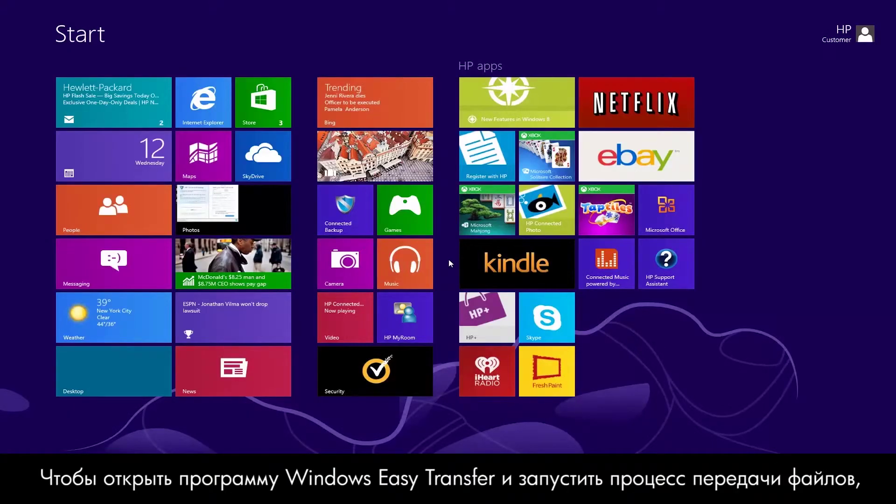
text(wi)
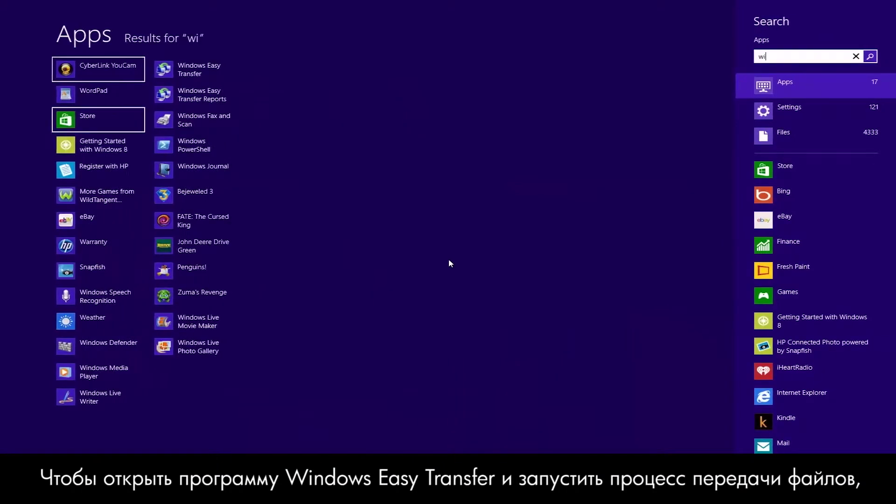
text(ndow)
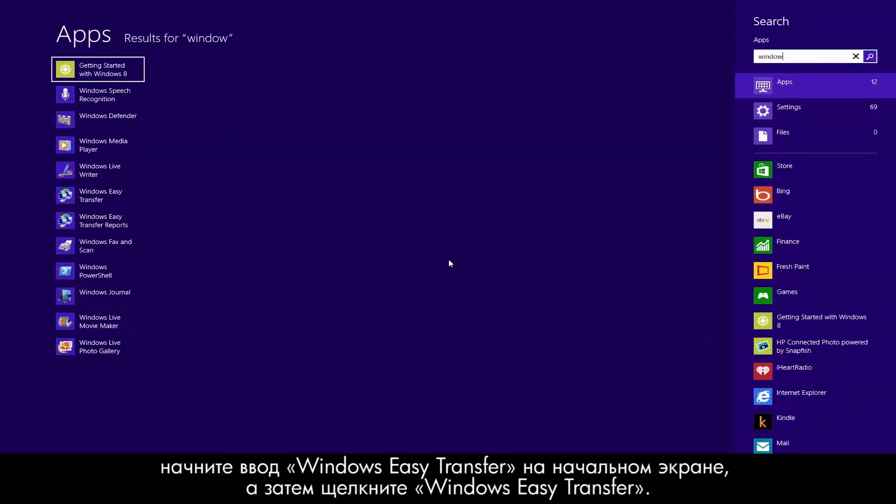
text(s e)
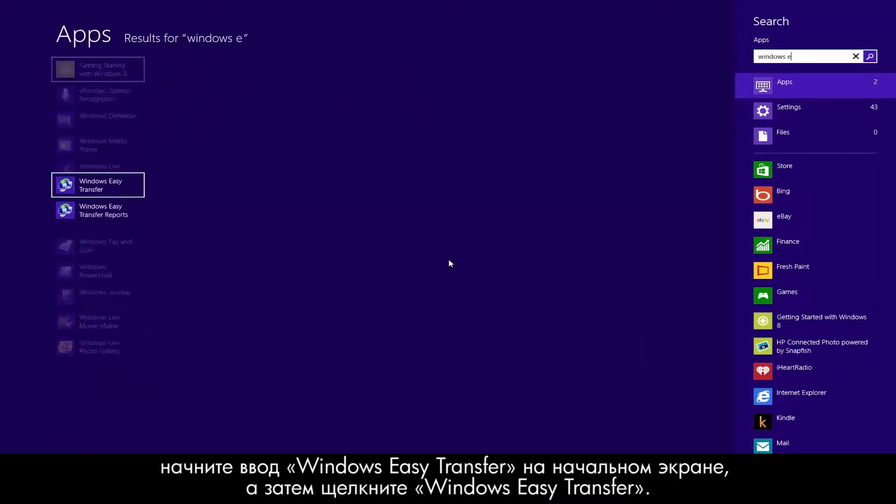
text(asy t)
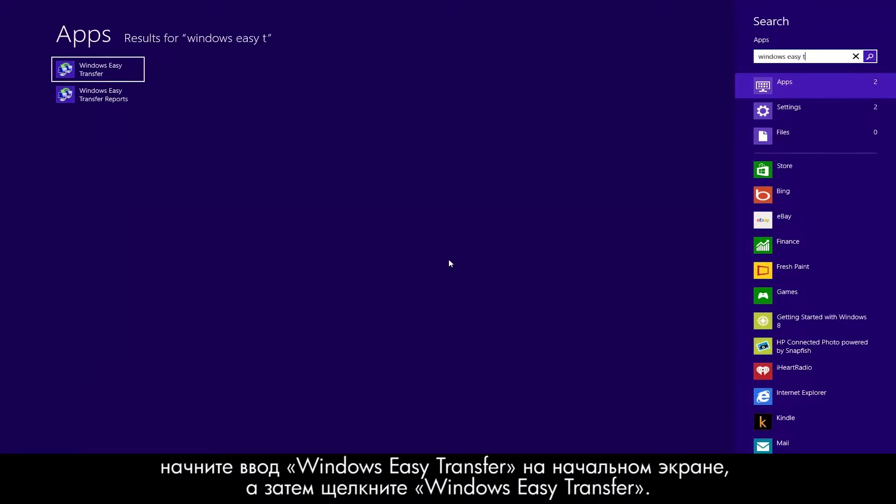
text(ransfer)
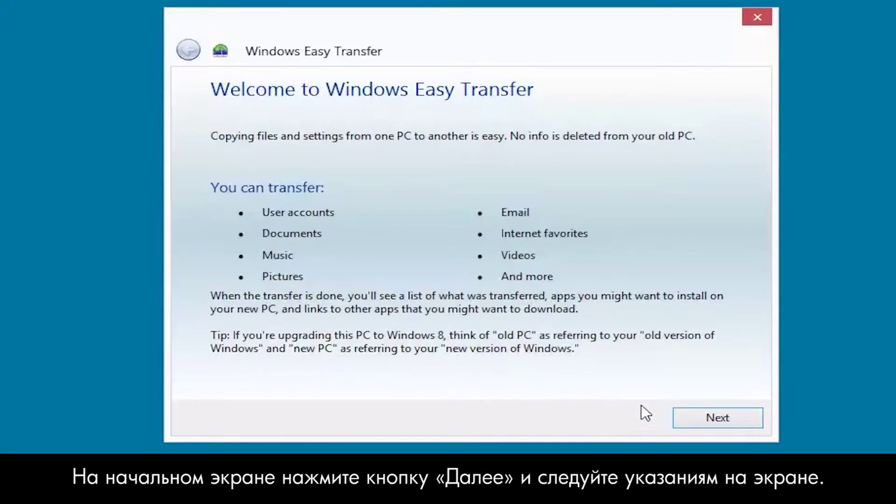
Step: Advance past the Windows Easy Transfer welcome page
click(720, 423)
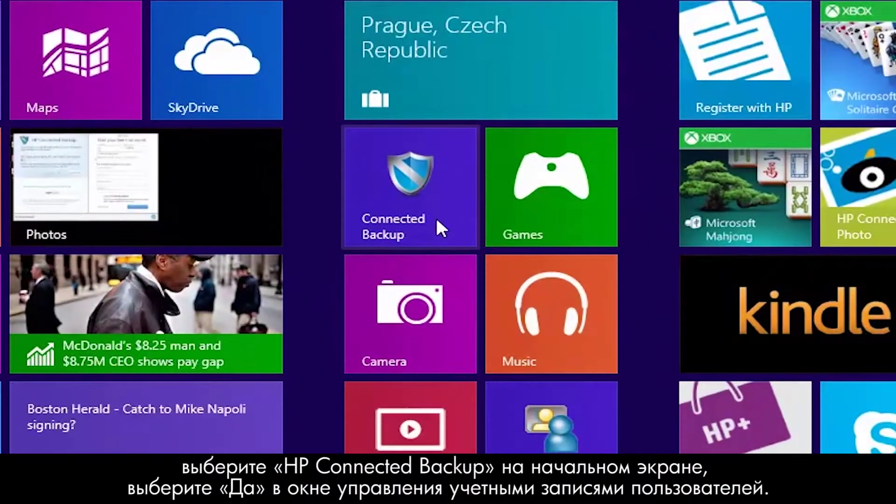
Step: Launch Connected Backup from its Start screen tile, bringing up the User Account Control prompt
click(439, 218)
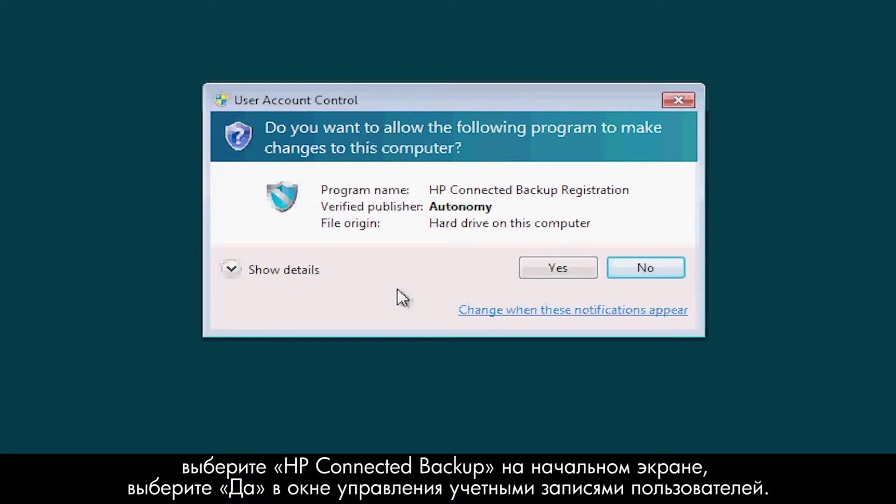
Step: Allow the registration program to run and submit the free trial form with Get Started
click(555, 272)
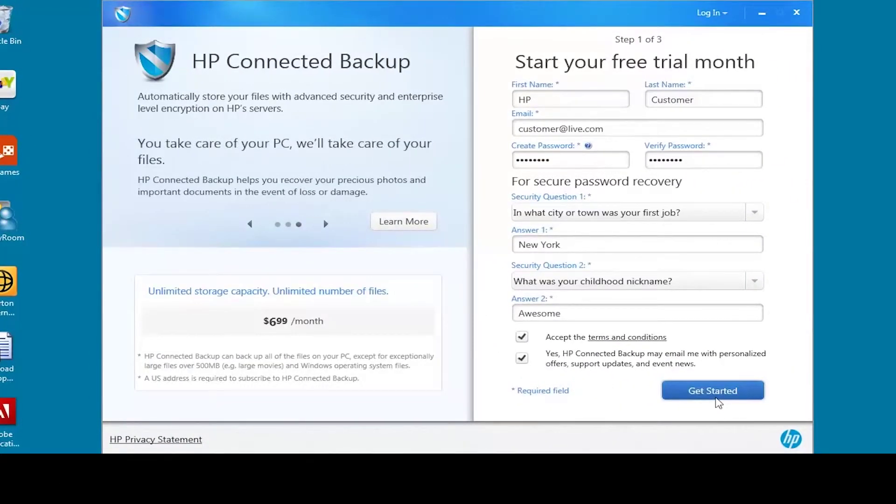
click(717, 399)
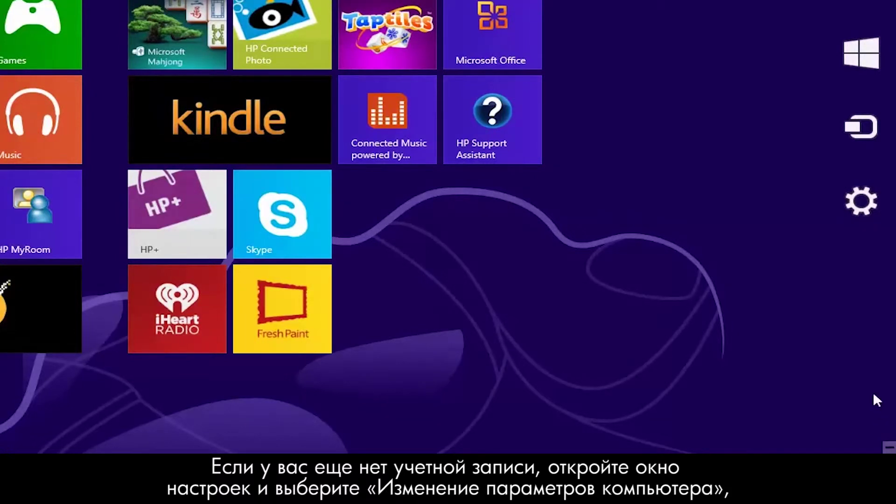
Step: Open Change PC settings from the Settings charm
click(854, 234)
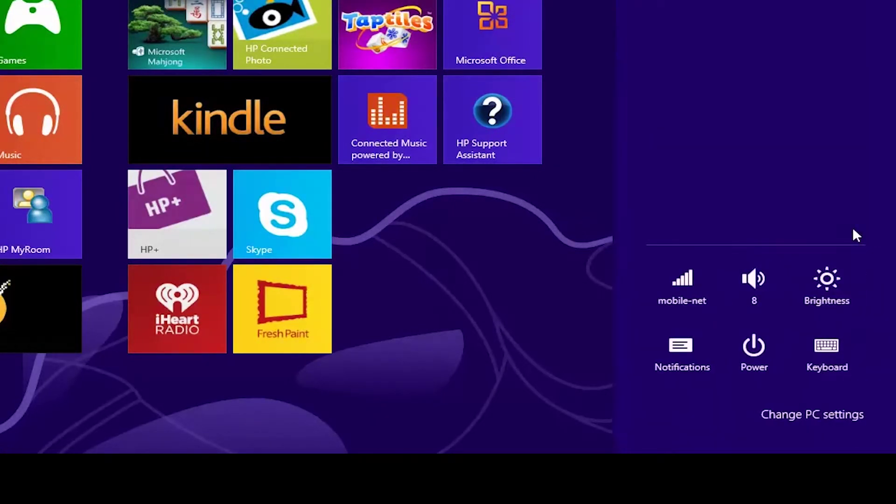
click(846, 422)
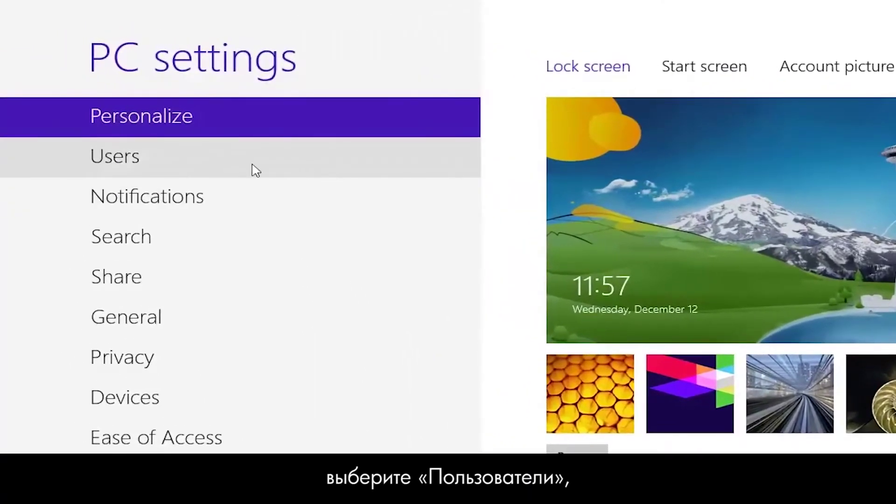
Step: Under Users, start switching to a Microsoft account and confirm the current password
click(238, 170)
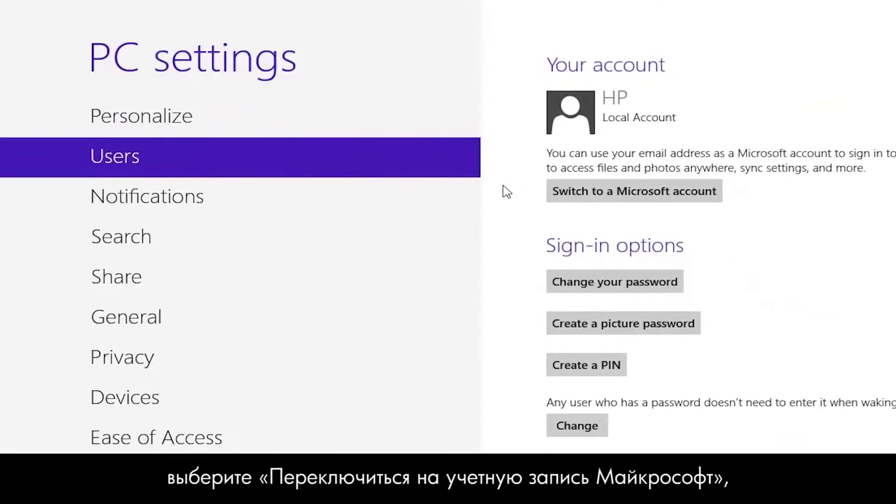
click(612, 203)
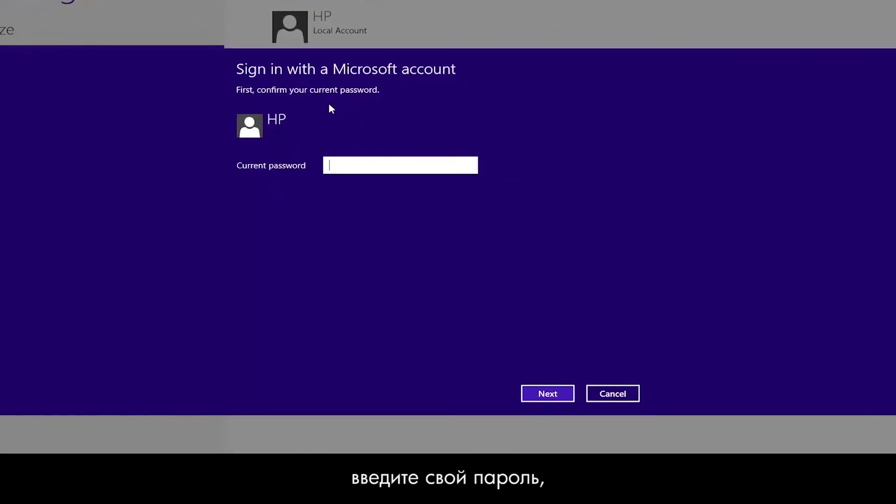
text(*******)
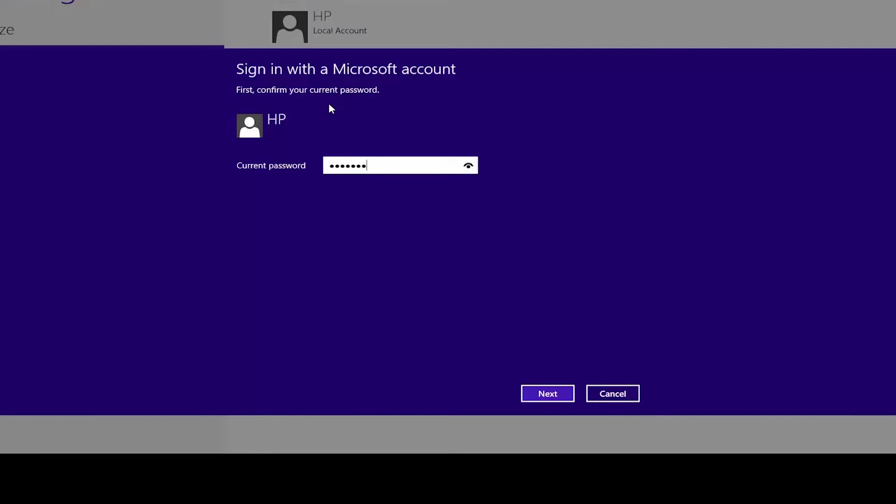
text(*)
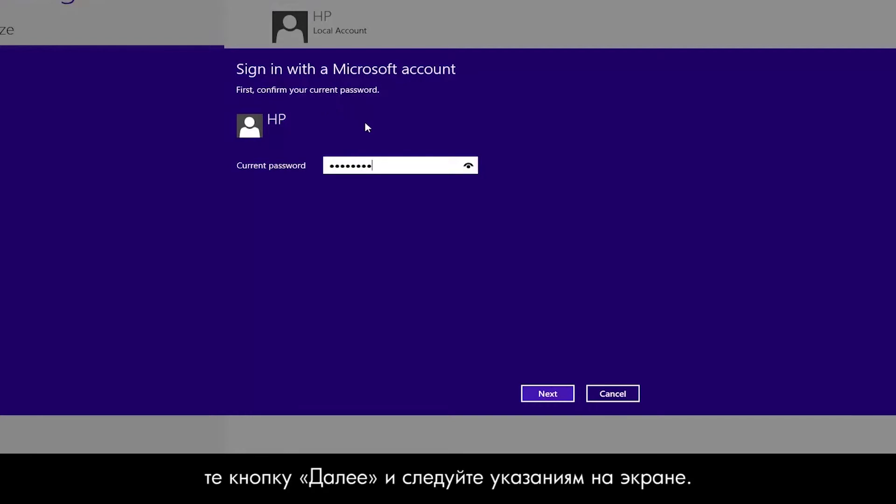
click(547, 394)
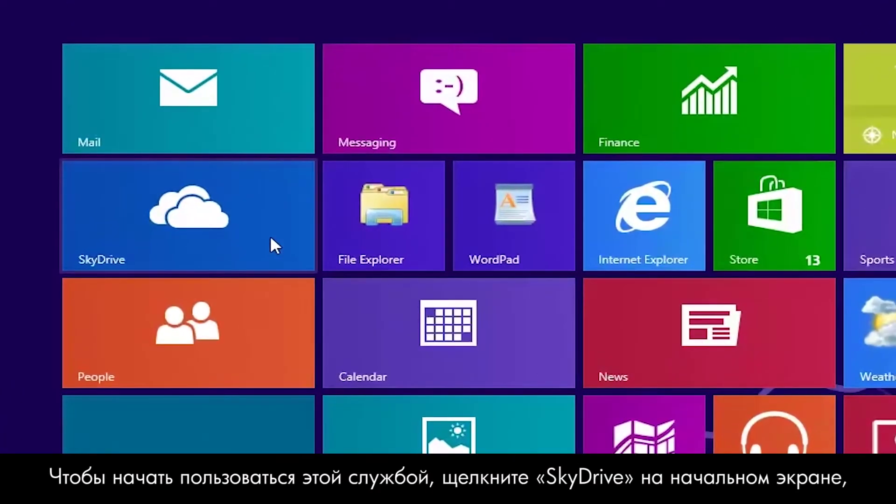
Step: Open the SkyDrive app and begin uploading files from the PC
click(271, 238)
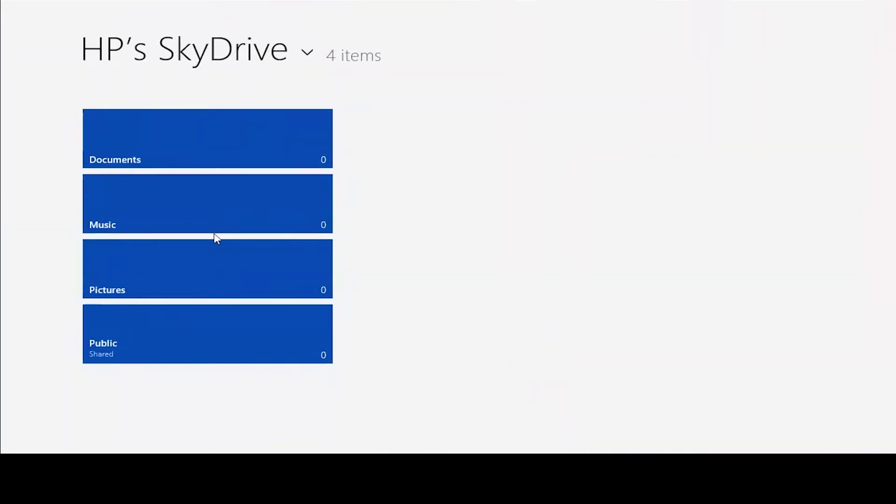
right_click(436, 249)
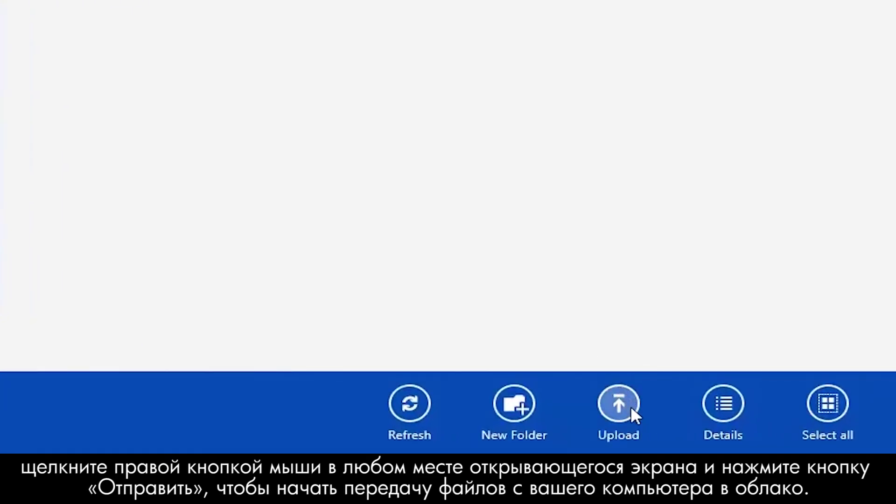
click(631, 406)
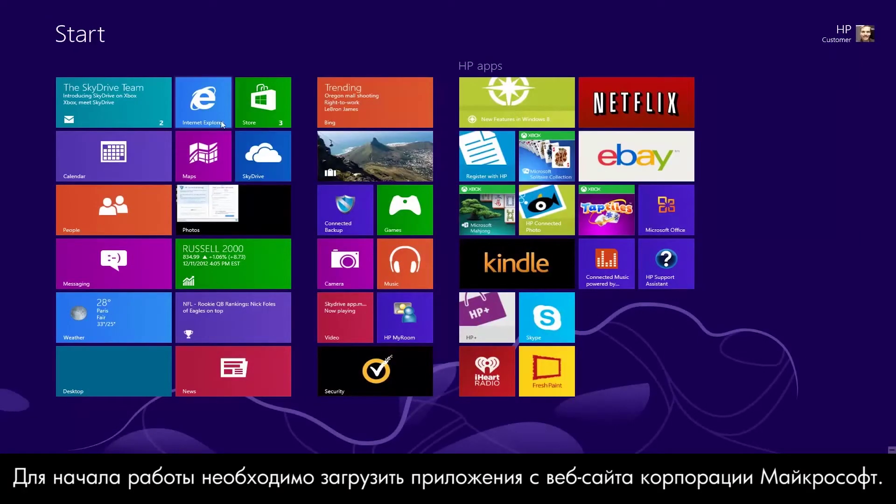
Step: Download the SkyDrive Windows desktop app from apps.live.com in Internet Explorer
click(217, 112)
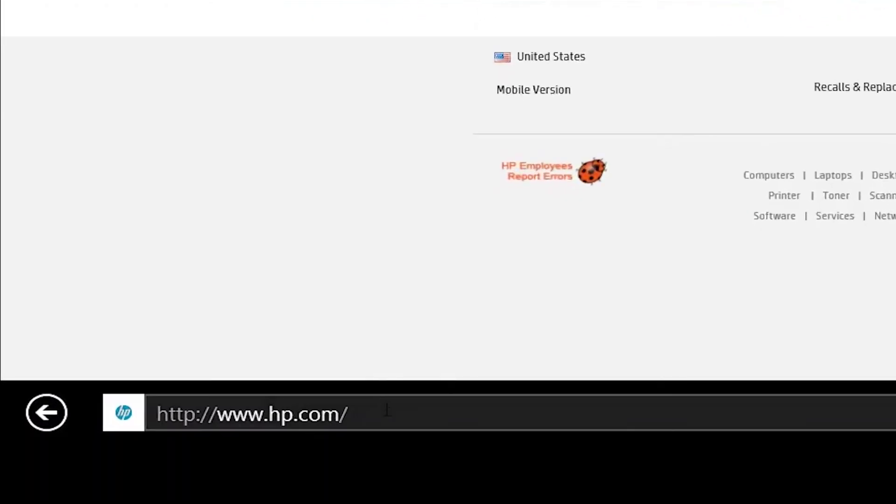
click(217, 434)
text(apps)
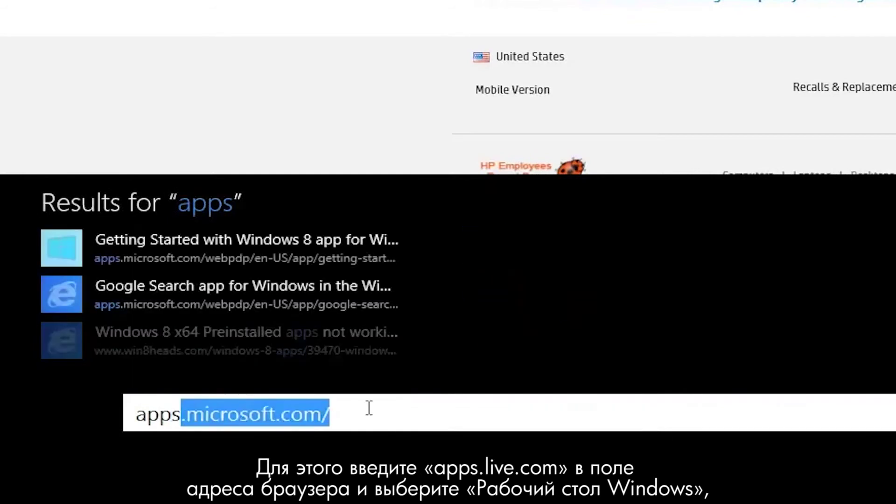
text(.live)
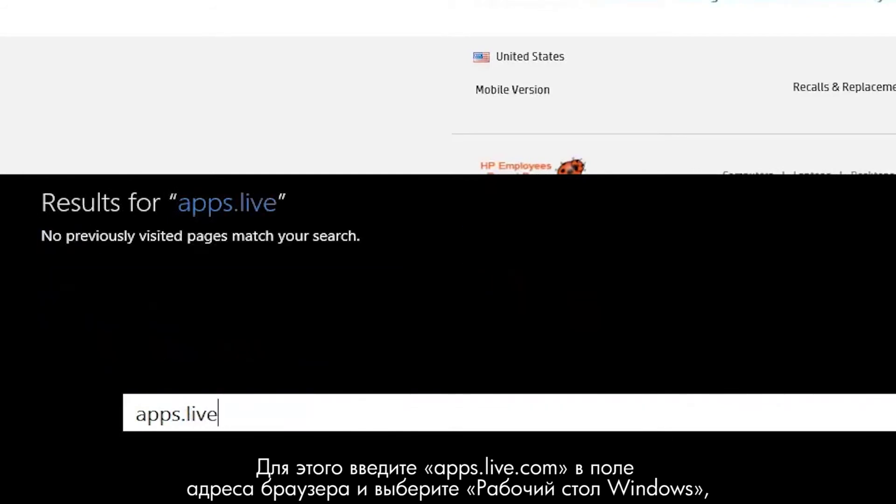
text(.com)
key(Return)
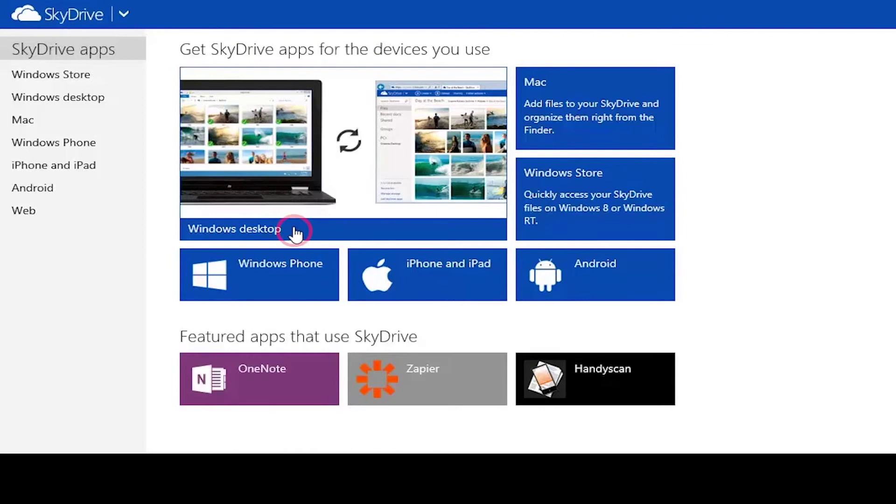
click(296, 233)
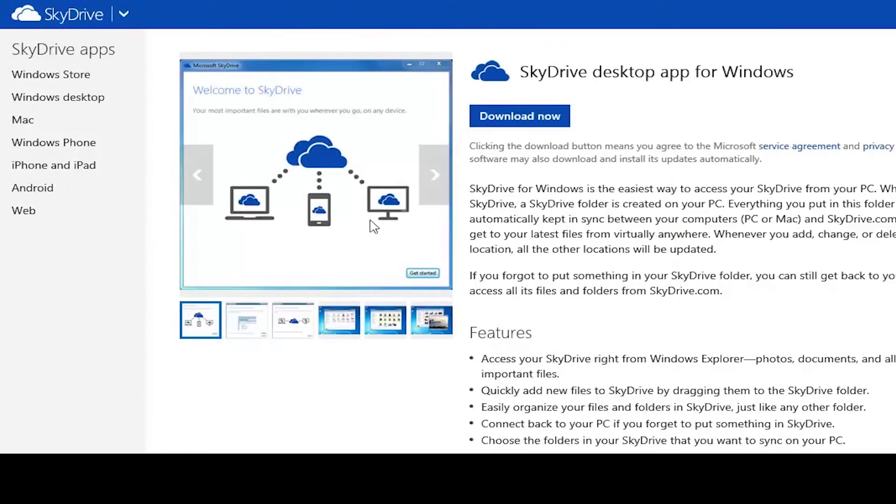
click(527, 126)
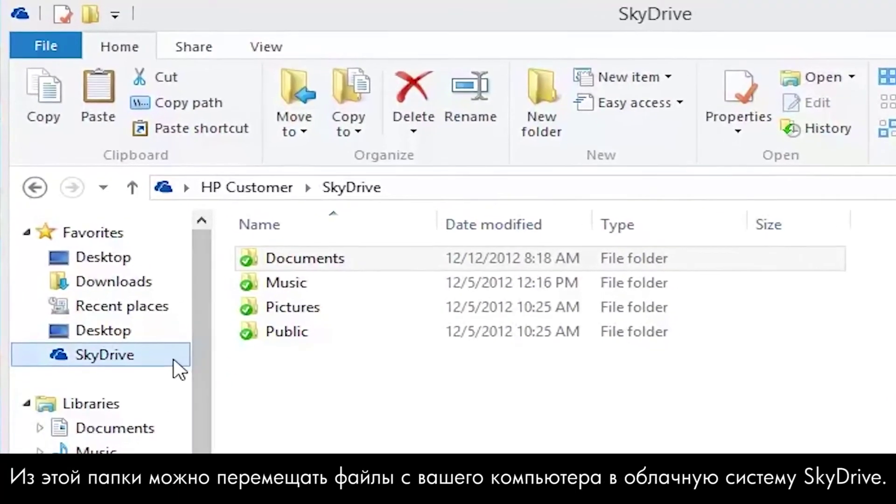
Step: Copy the Summer Vacation folder from the Documents library
click(154, 316)
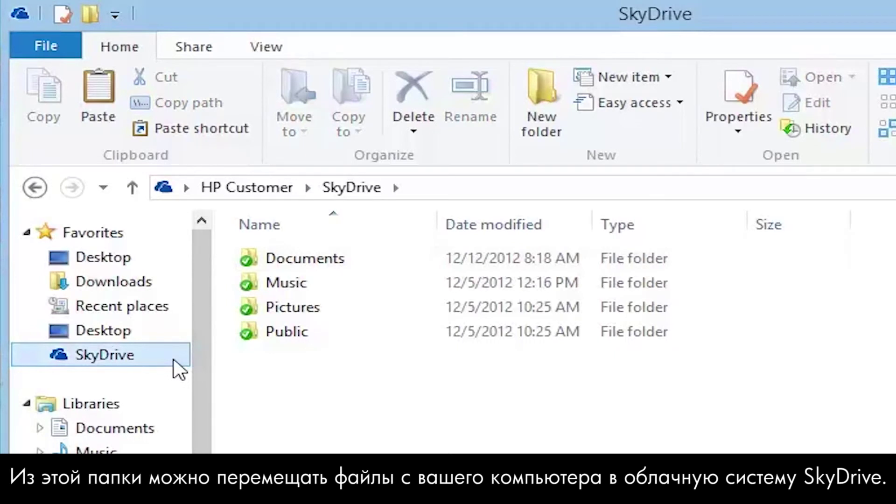
click(148, 371)
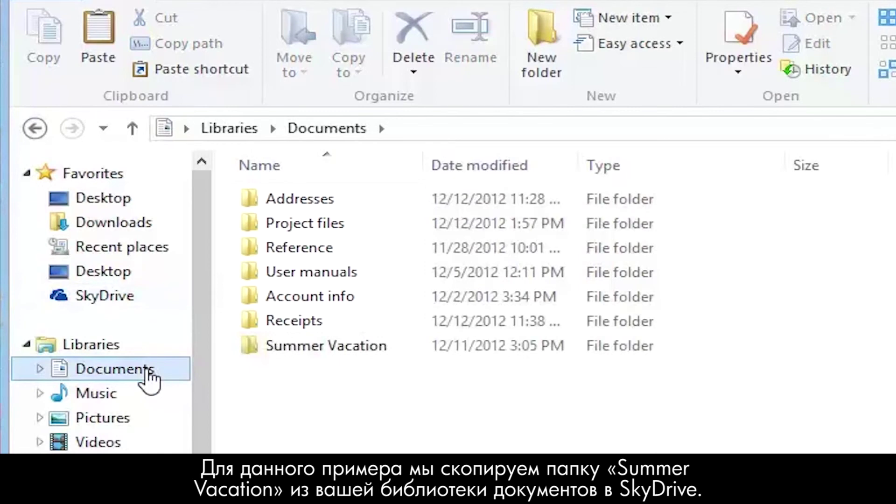
click(321, 356)
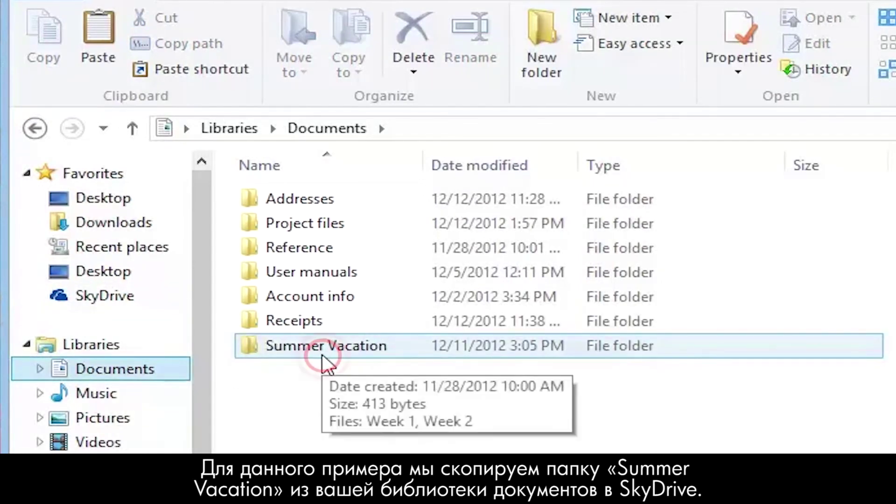
right_click(322, 356)
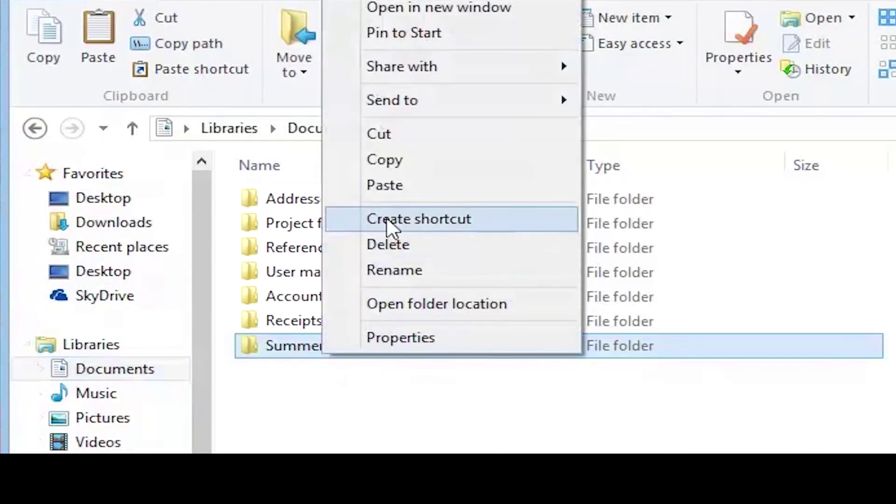
click(390, 160)
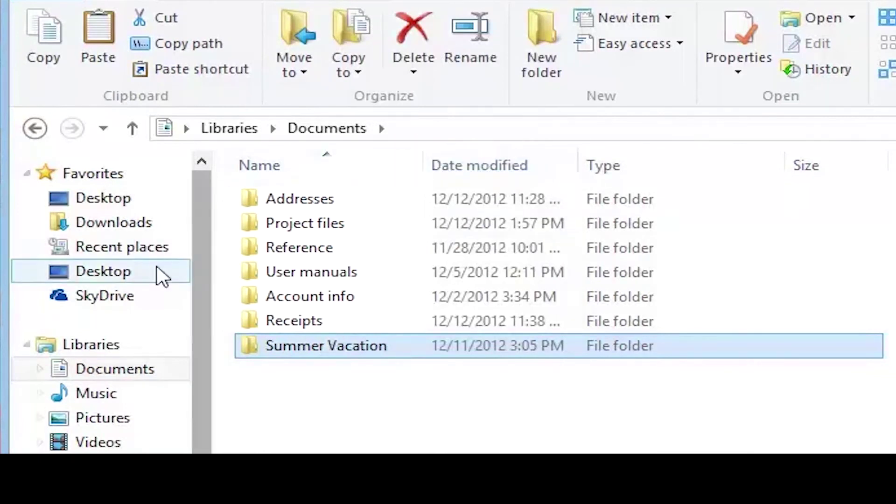
Step: Paste Summer Vacation into SkyDrive's Documents folder
click(133, 298)
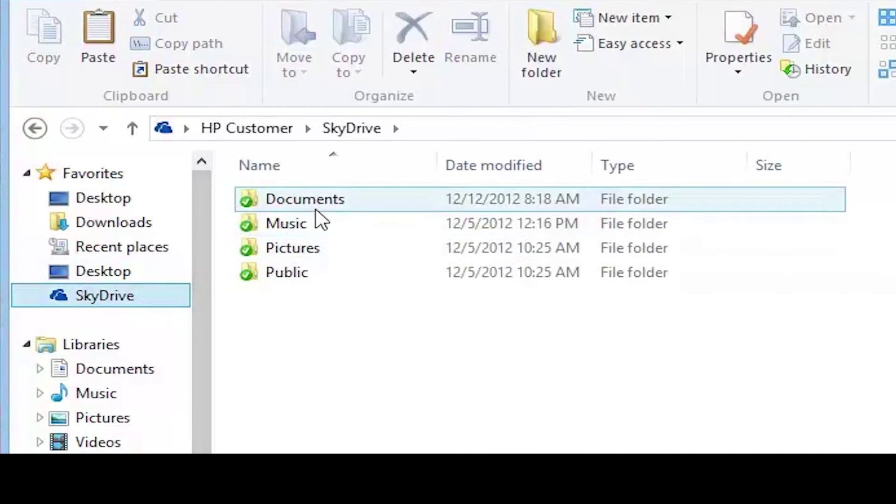
double_click(316, 204)
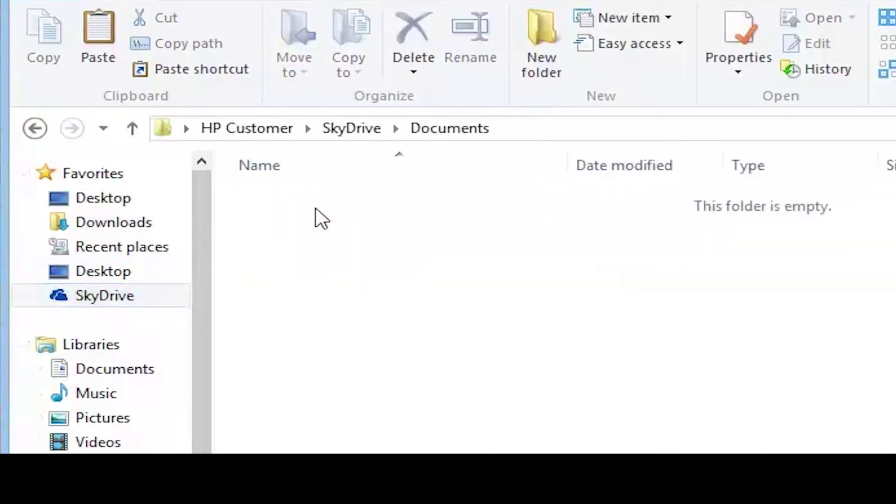
right_click(316, 217)
click(355, 375)
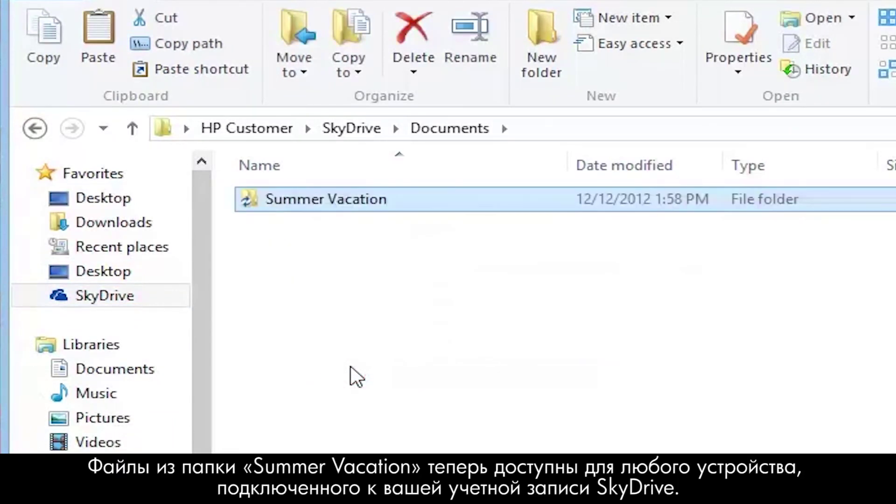